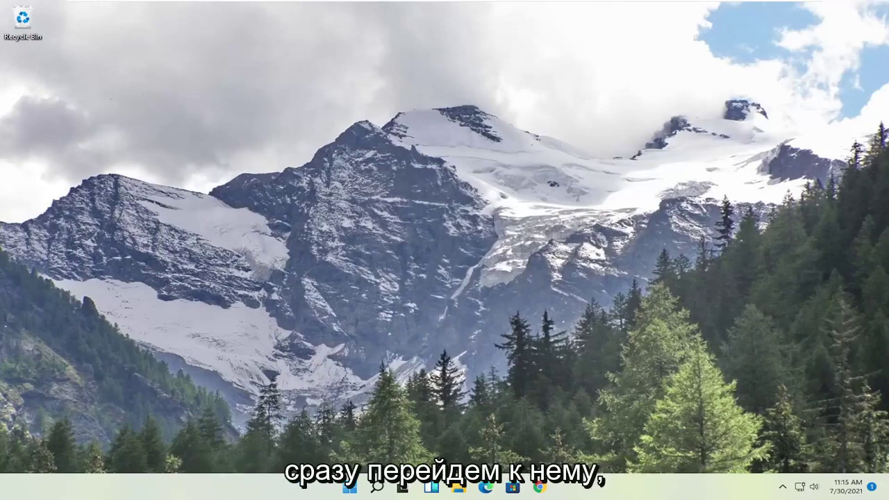
- Launch Command Prompt as administrator from a Start search for cmd, approving the UAC prompt
click(352, 490)
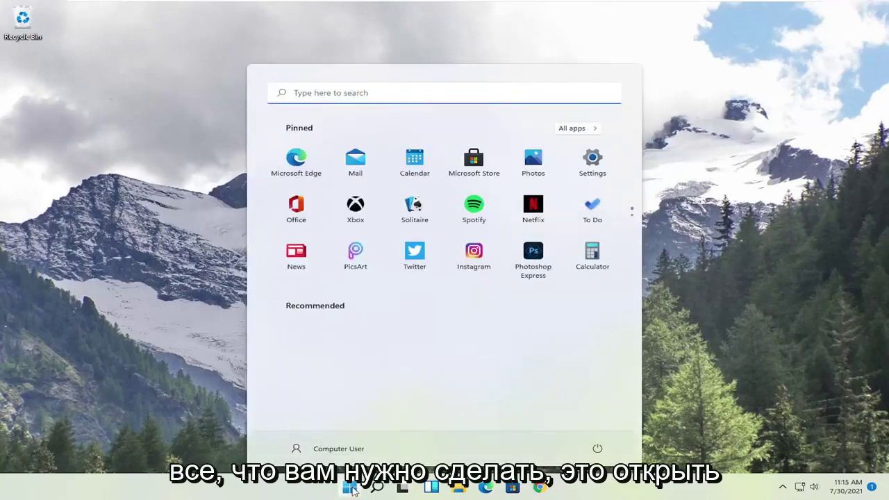
text(cmd)
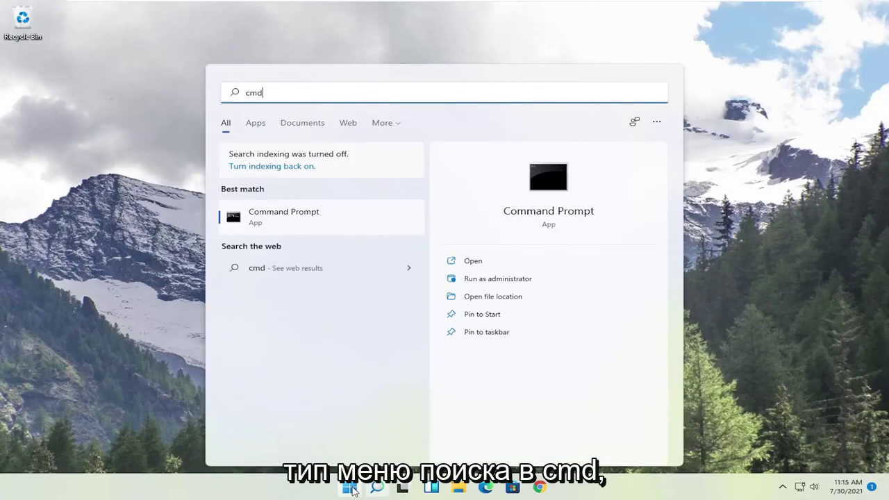
right_click(277, 220)
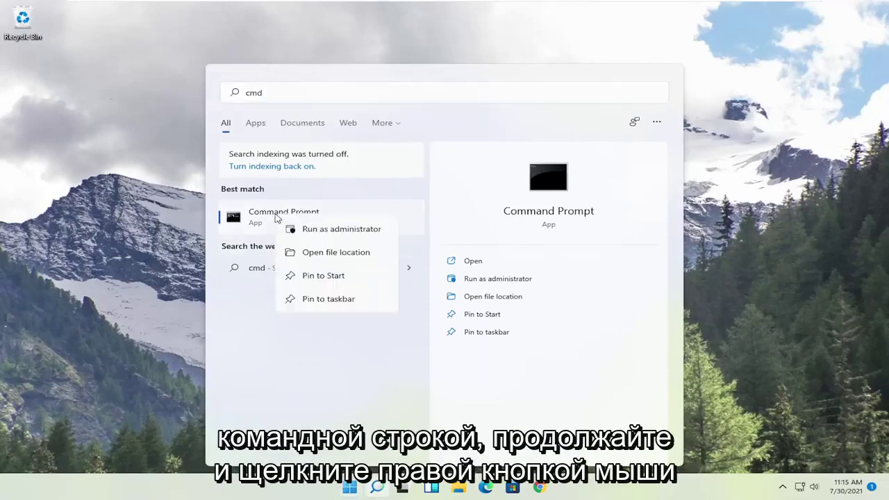
click(325, 230)
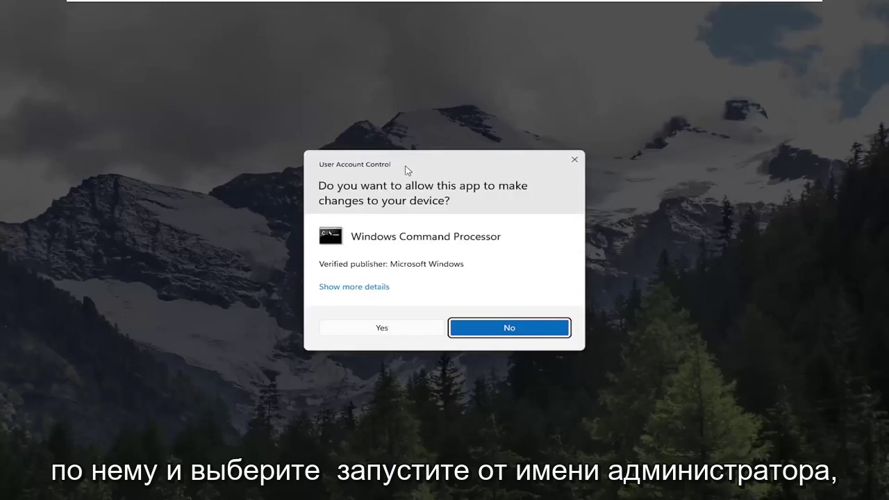
click(383, 331)
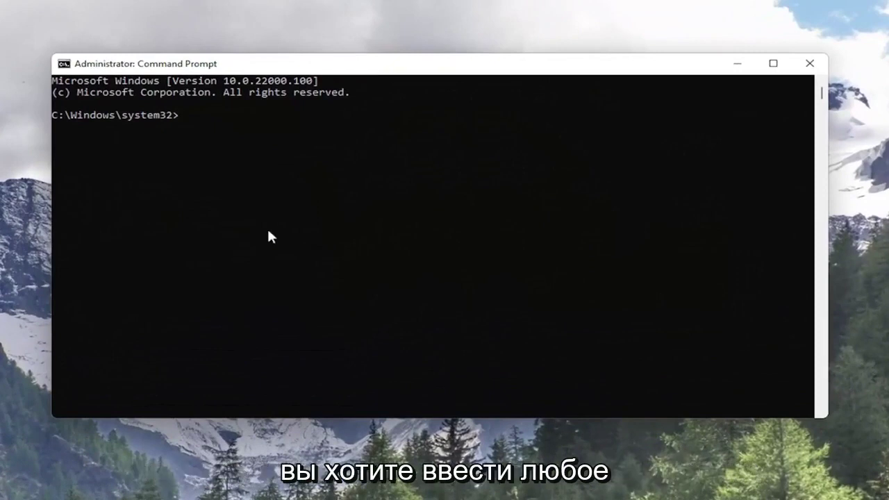
- Run 'netsh winsock reset' in the elevated Command Prompt
text(netsh )
text(winso)
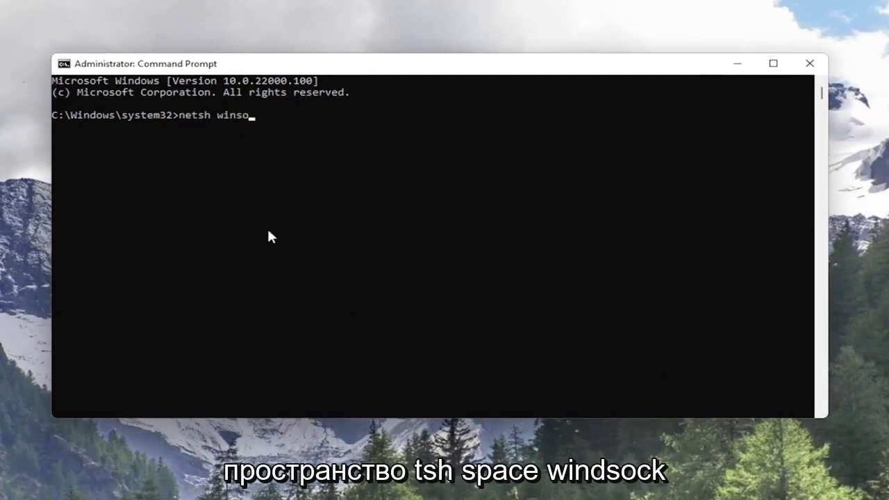
text(ck reset)
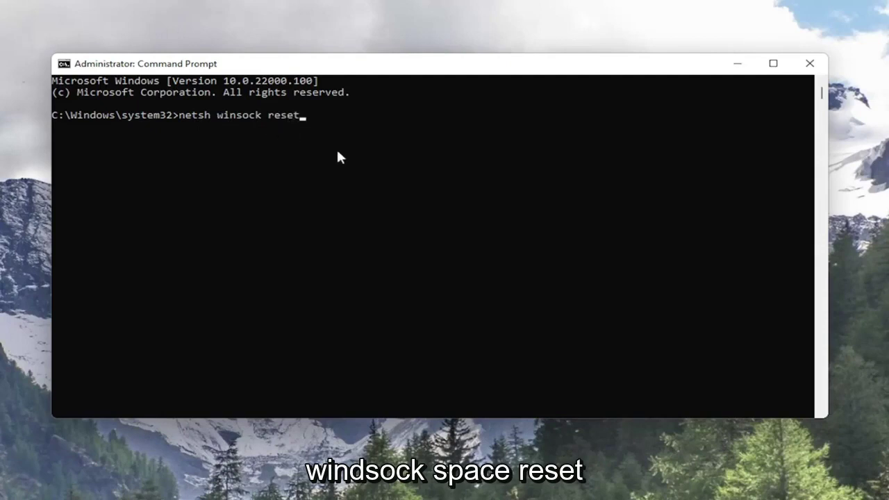
key(Return)
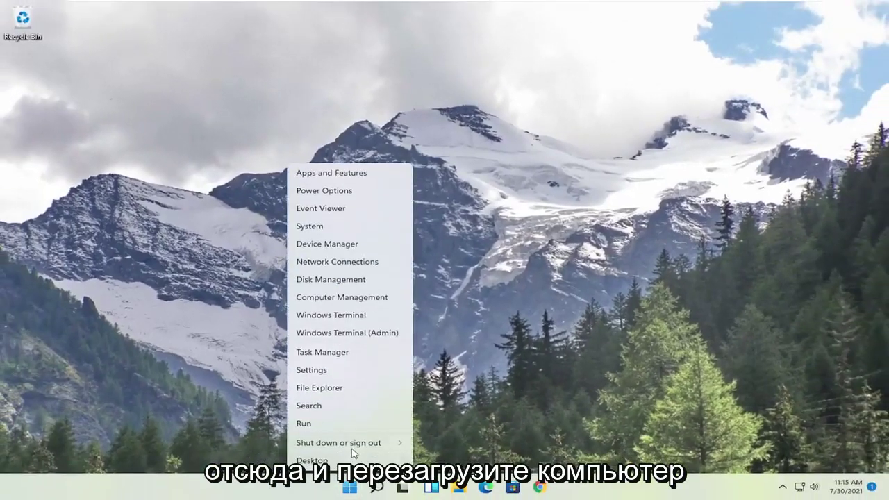
- Restart Windows so the Winsock reset takes effect
mouse_move(338, 442)
click(432, 462)
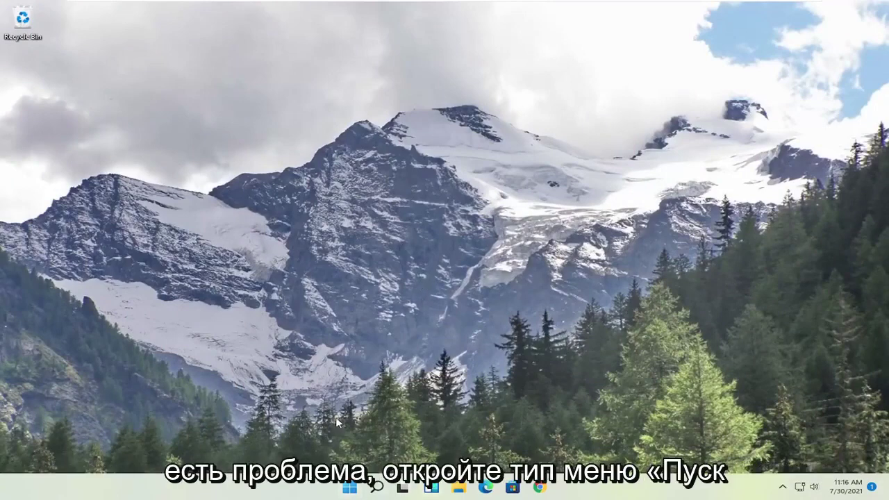
- Open Device Manager from a Start search
click(349, 487)
text(dev)
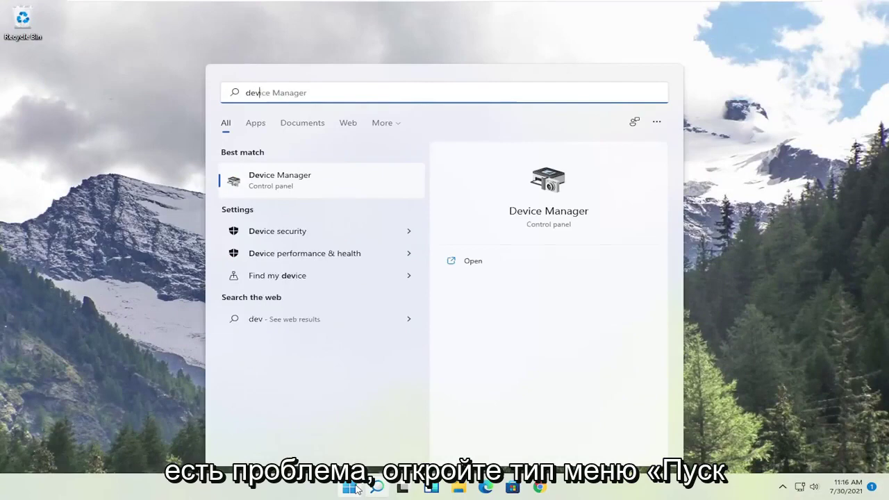
text(ice manager)
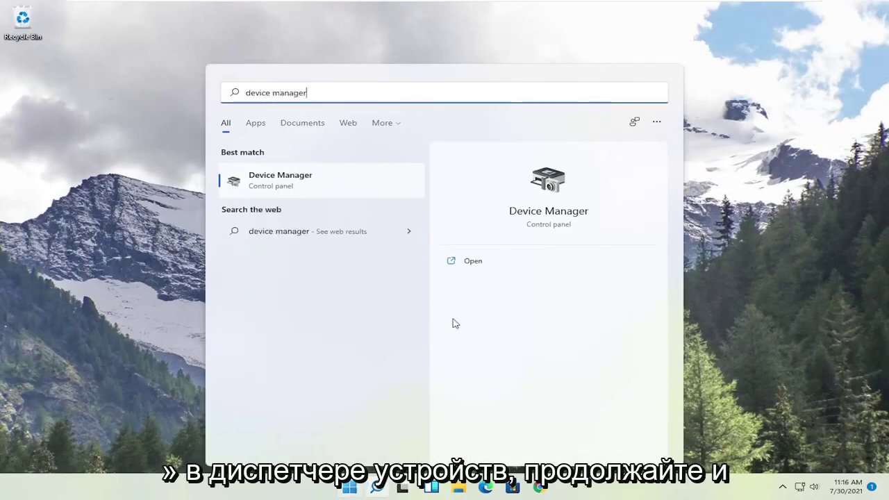
click(300, 179)
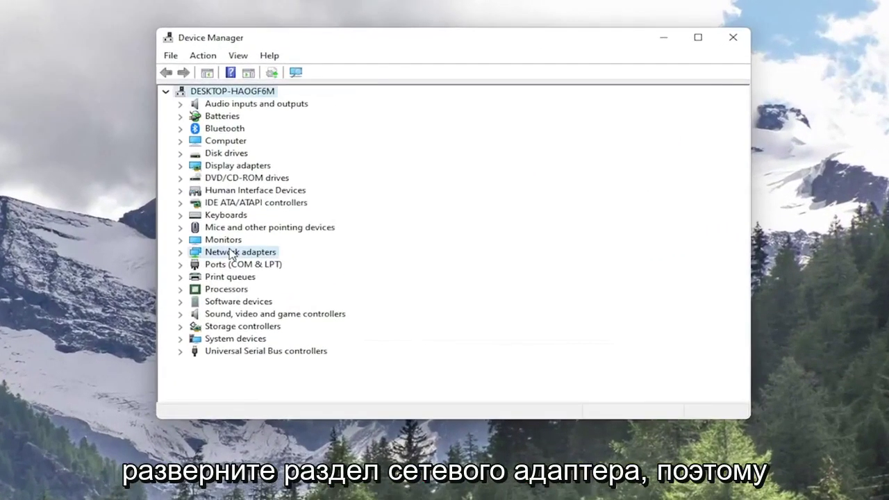
- Under Network adapters, uninstall the Intel(R) 82574L Gigabit Network Connection and confirm
double_click(230, 252)
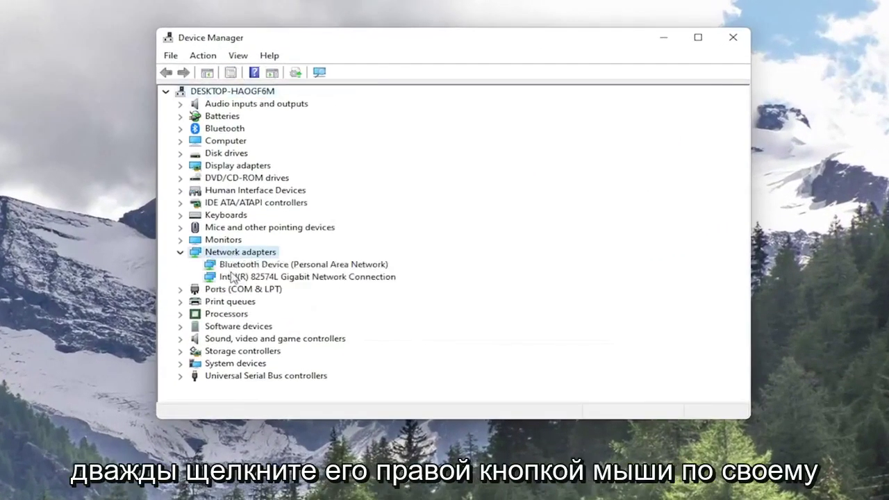
click(233, 277)
right_click(277, 277)
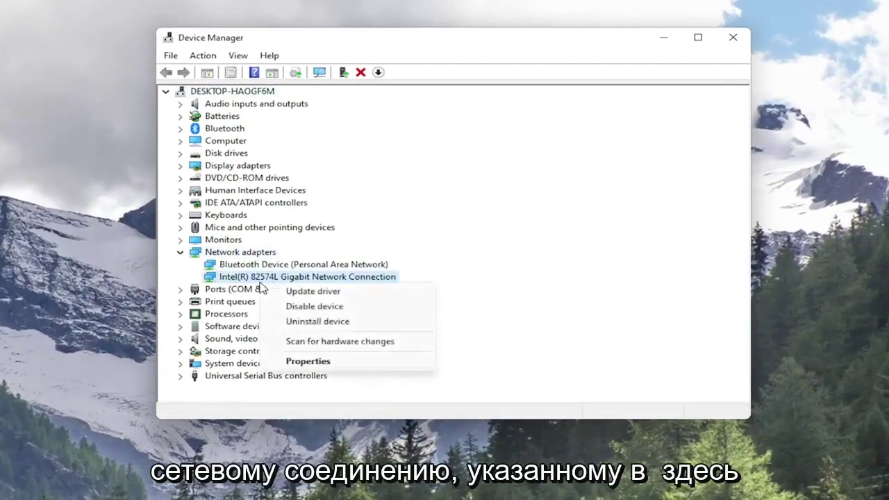
click(298, 323)
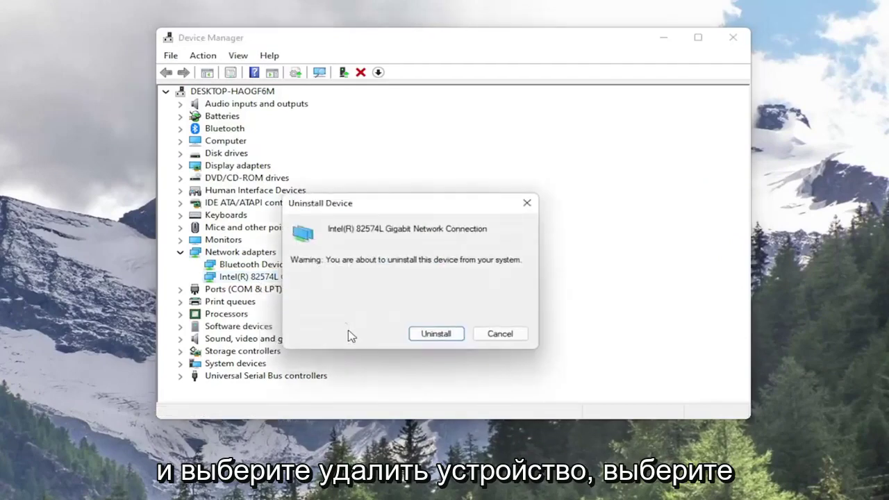
click(431, 334)
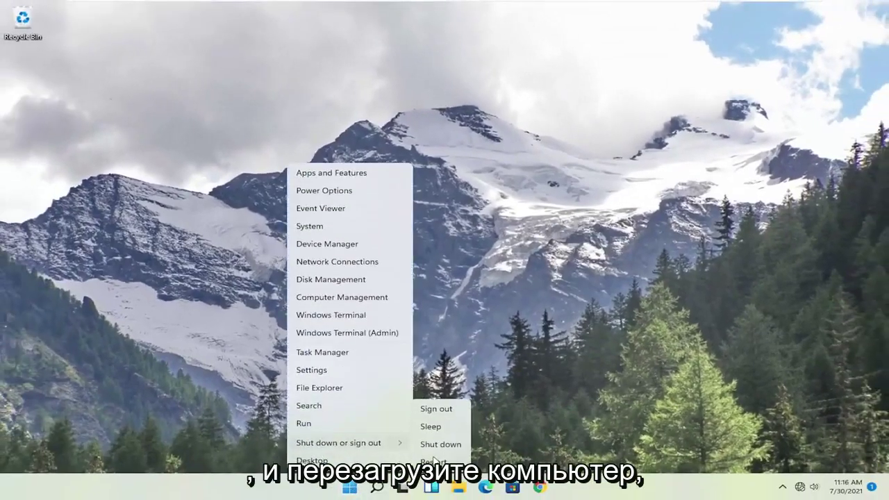
- Restart Windows after the adapter removal, then mute system volume in Quick Settings
click(434, 463)
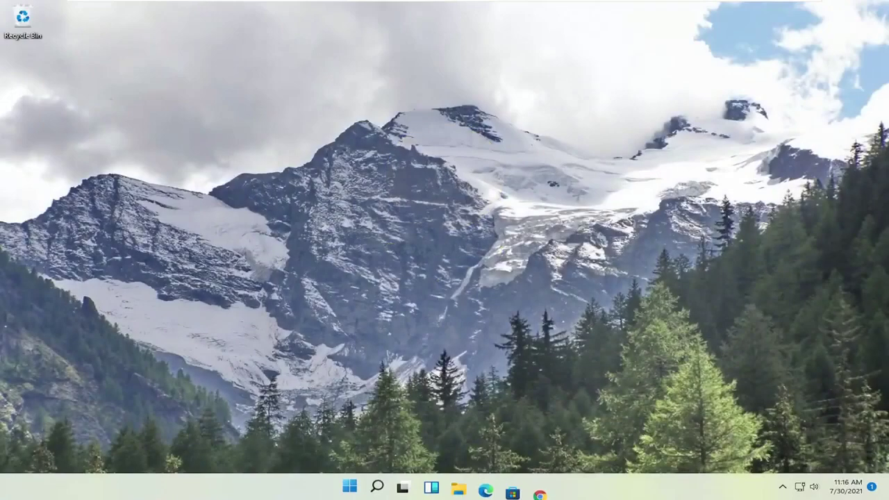
click(809, 486)
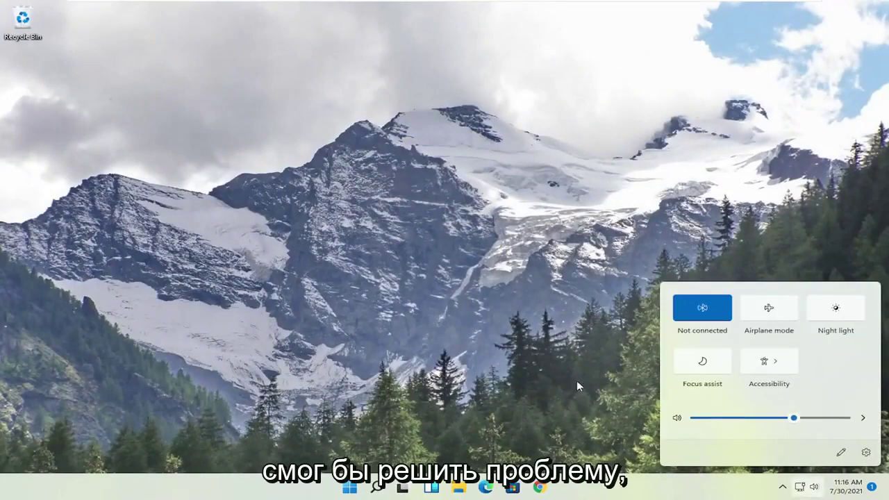
drag(703, 416, 687, 421)
click(448, 360)
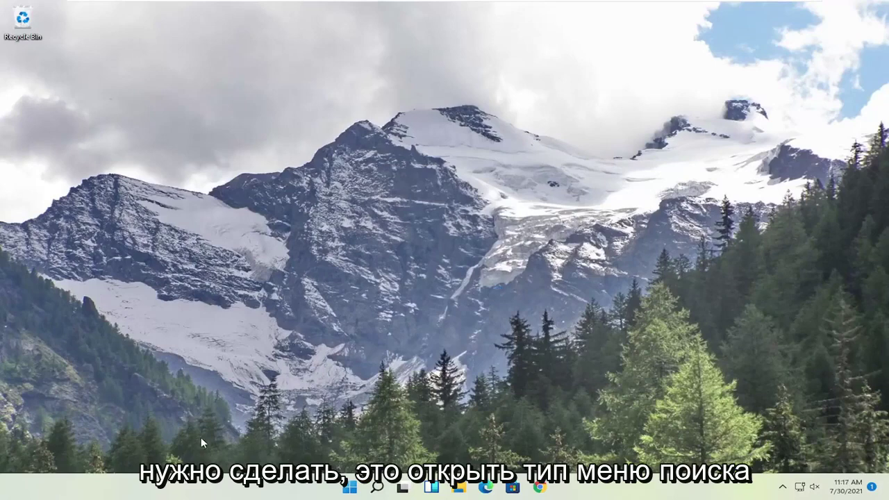
- Open the Settings app from a Start search for 'settings'
click(350, 487)
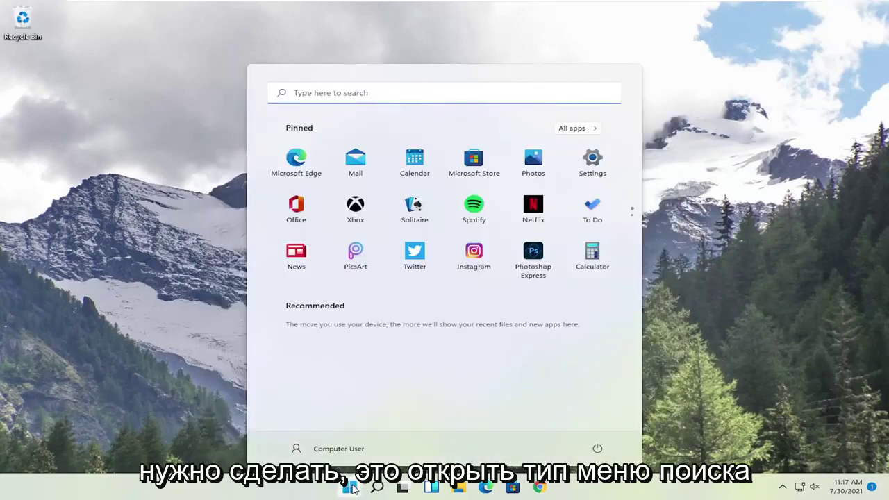
text(netw)
key(ctrl+a)
text(settings)
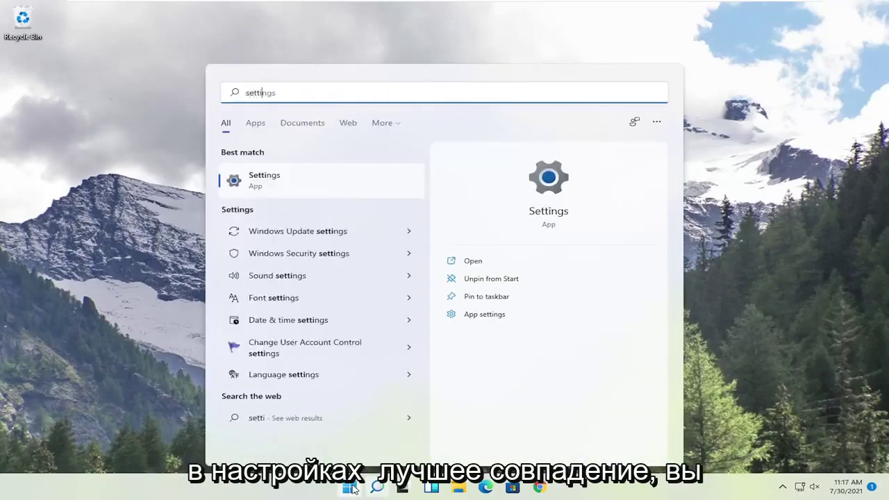
click(278, 179)
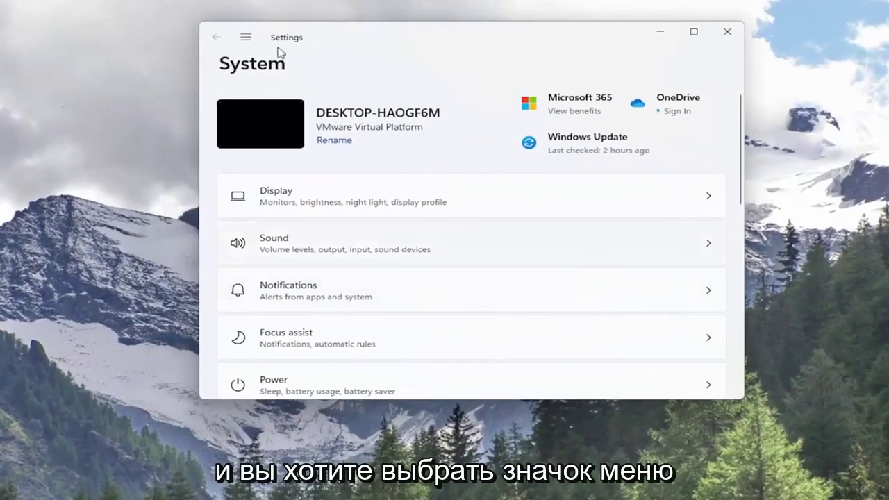
- Go to Network & internet > Advanced network settings
click(245, 37)
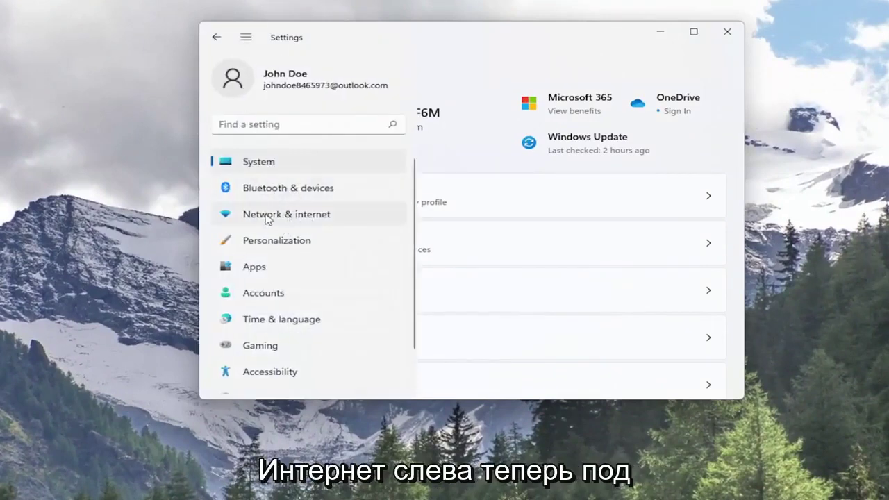
click(288, 214)
scroll(365, 224, down, 2)
scroll(366, 224, down, 5)
click(278, 224)
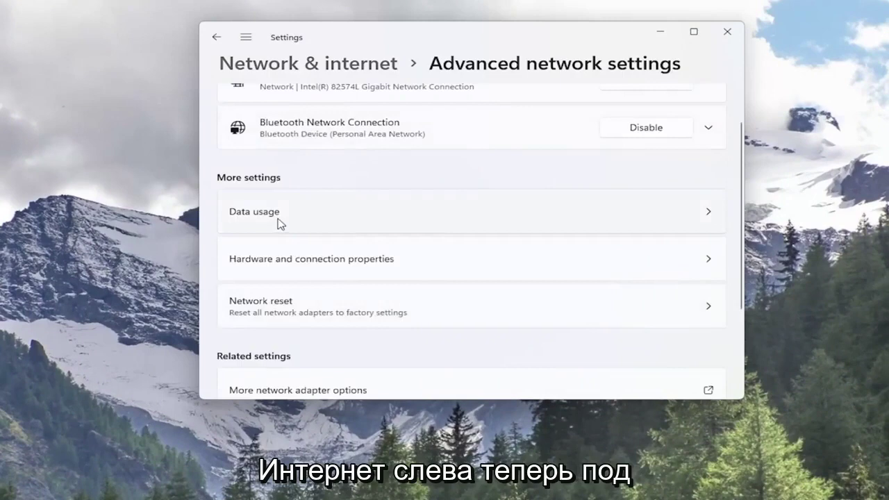
scroll(255, 243, up, 2)
scroll(255, 242, down, 1)
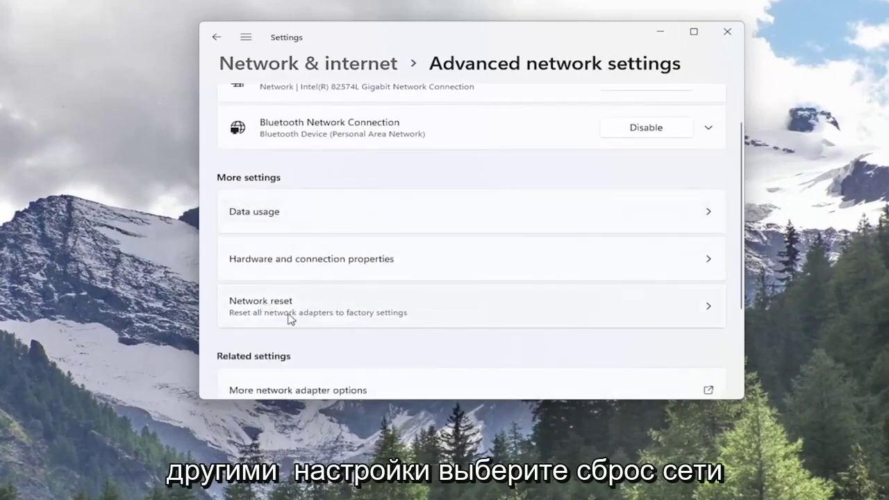
- Confirm a Network reset of all adapters and dismiss the 5-minute sign-out notice
click(314, 321)
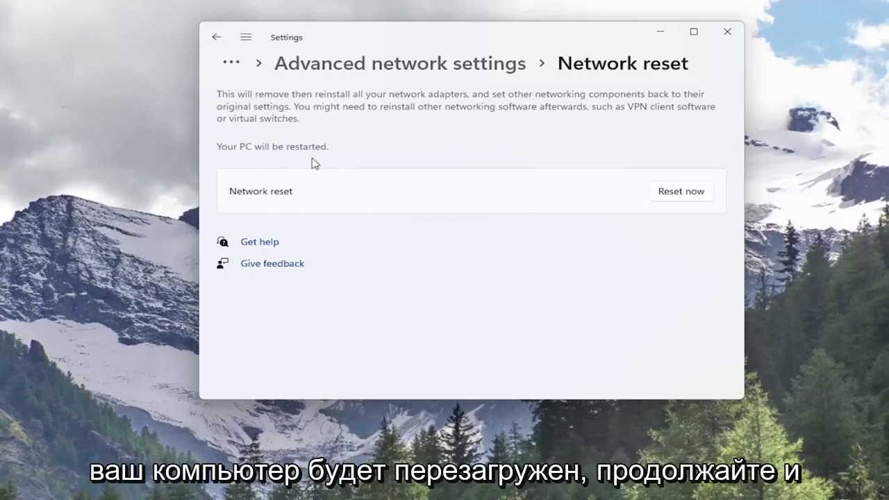
click(687, 197)
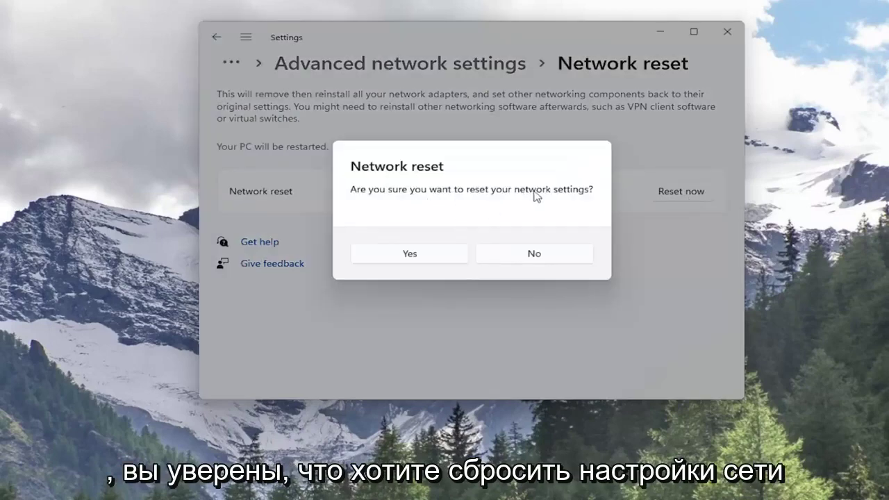
click(427, 261)
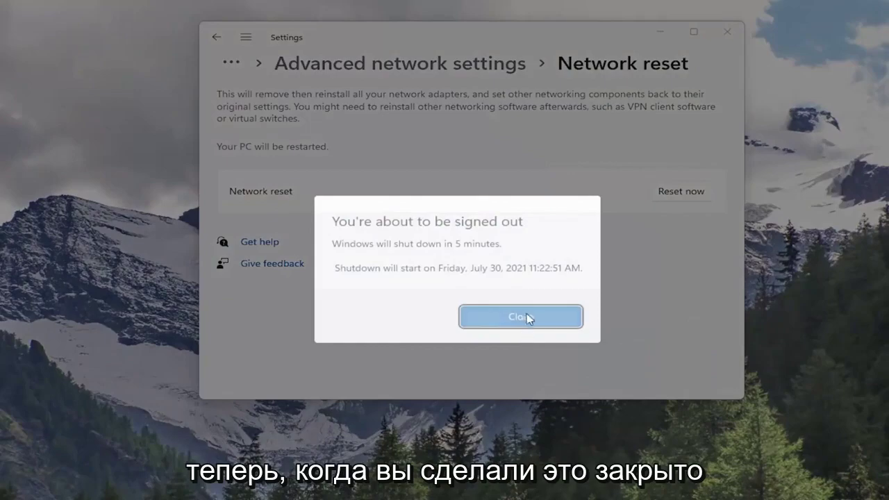
click(527, 318)
- Close Settings and restart Windows to complete the network reset
click(710, 33)
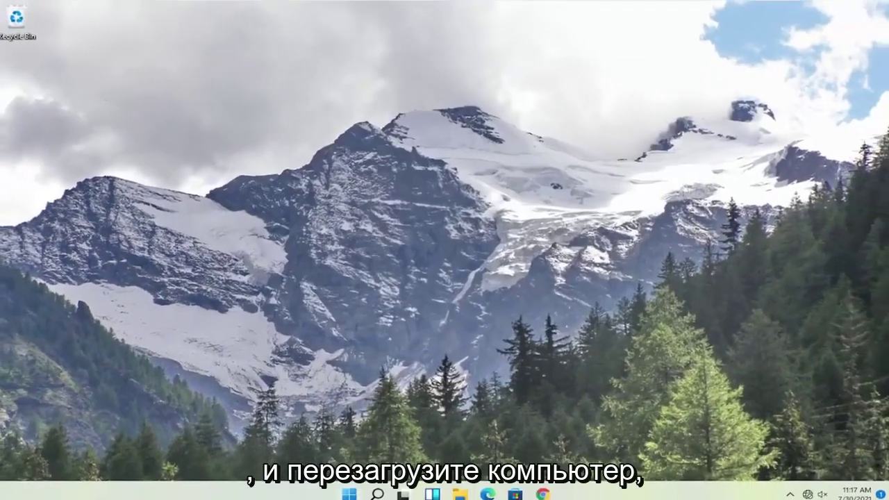